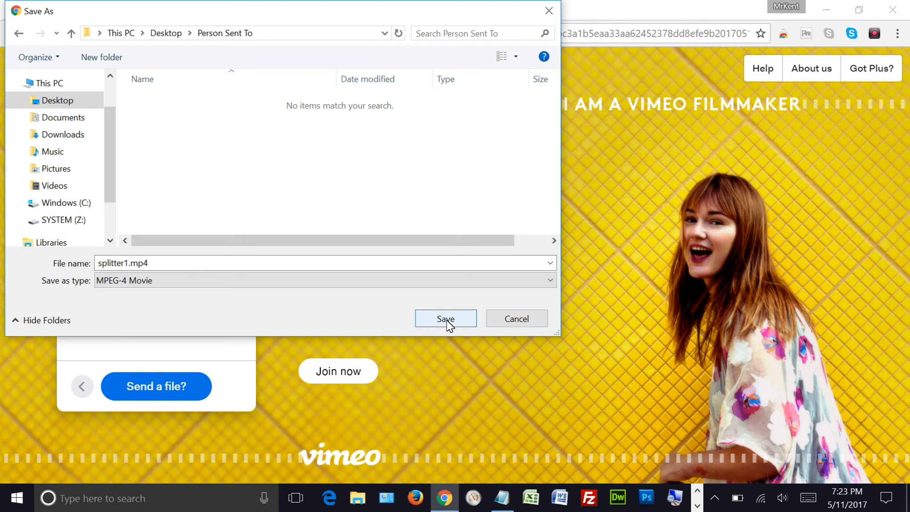
Step: Save splitter1.mp4 in the Person Sent To folder, and download splitter2.mp4 there from its WeTransfer email
click(446, 319)
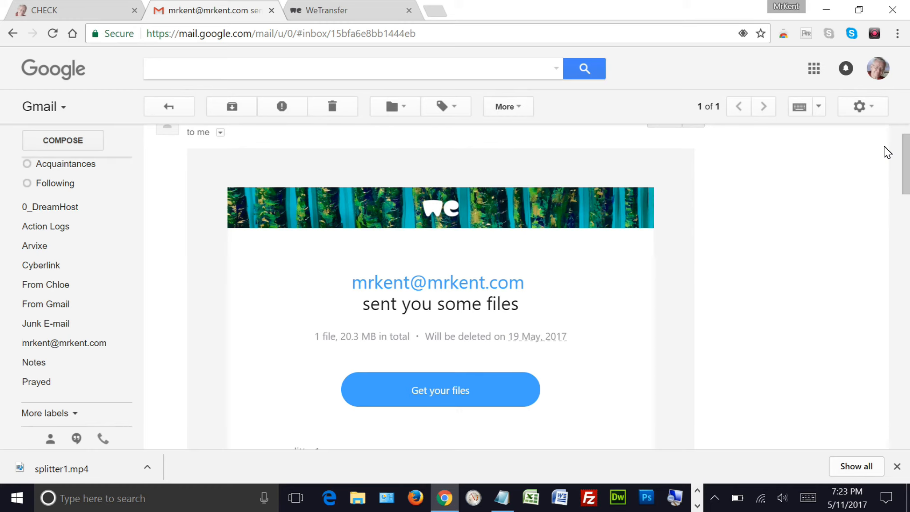
drag(905, 174, 908, 287)
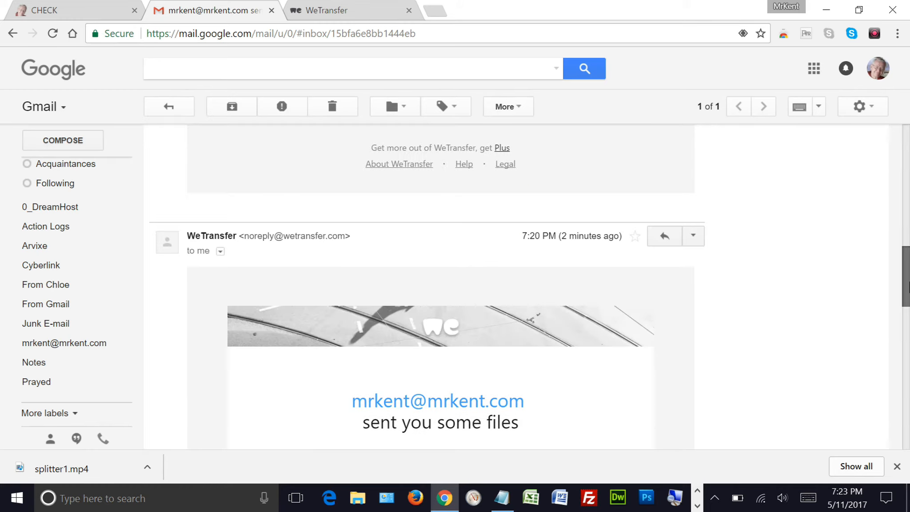
drag(908, 287, 908, 327)
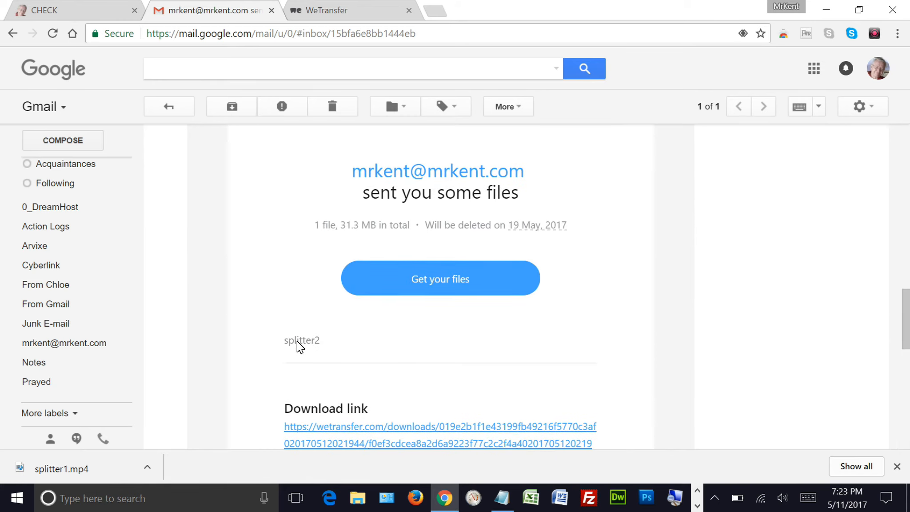
click(466, 277)
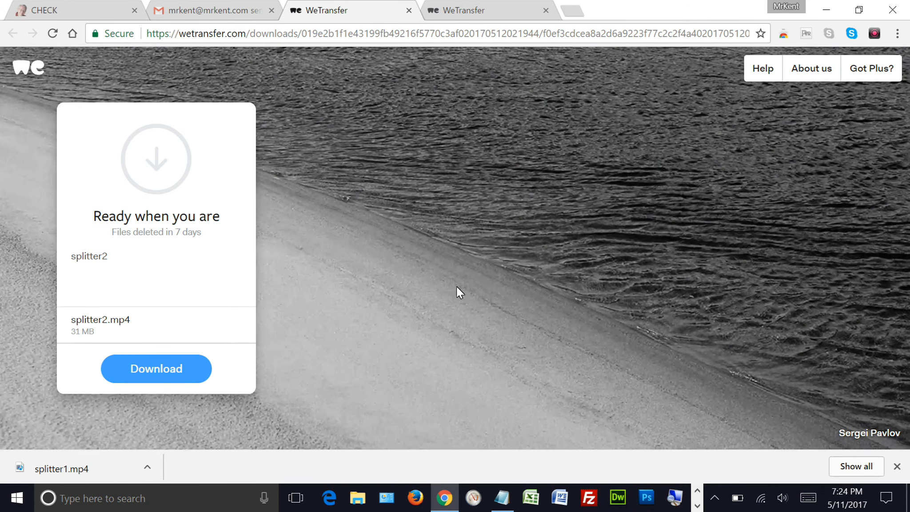
click(163, 367)
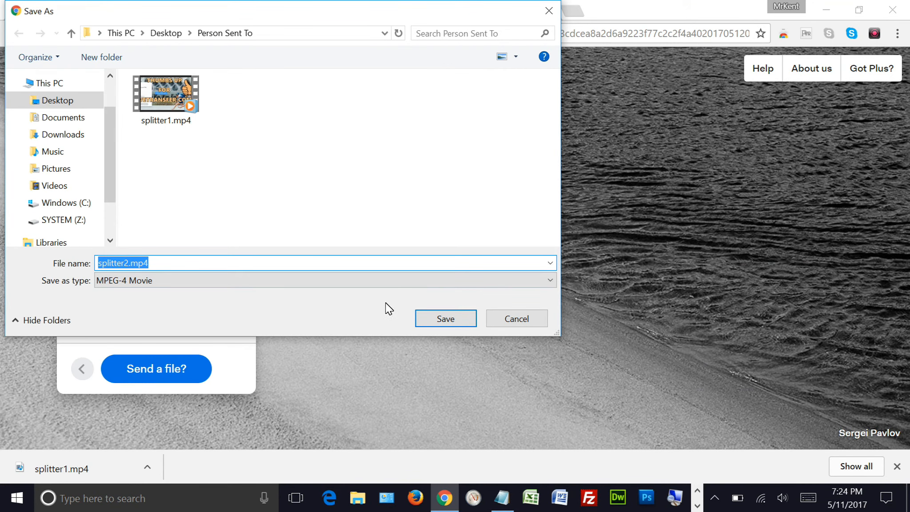
click(458, 319)
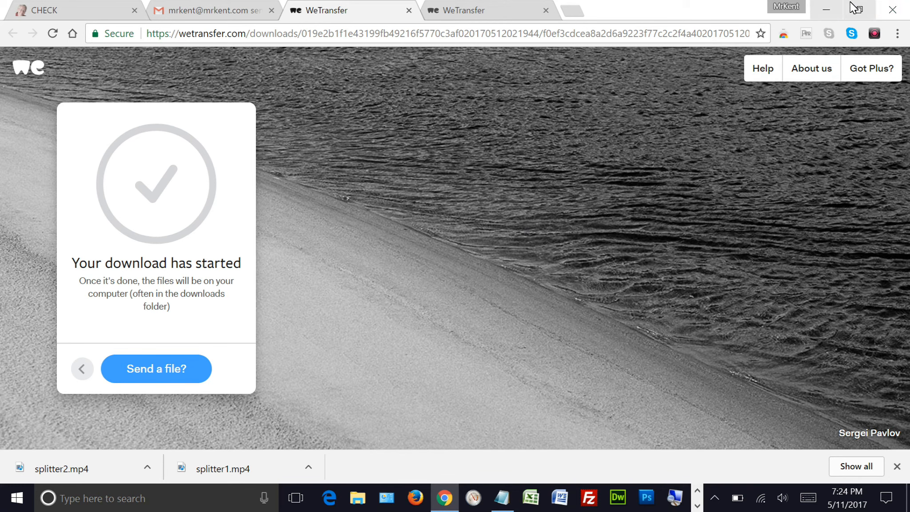
Step: Switch to VSDC Video Editor and start a blank project with Full HD 1920x1080 pixels (16:9) resolution
click(826, 12)
click(127, 32)
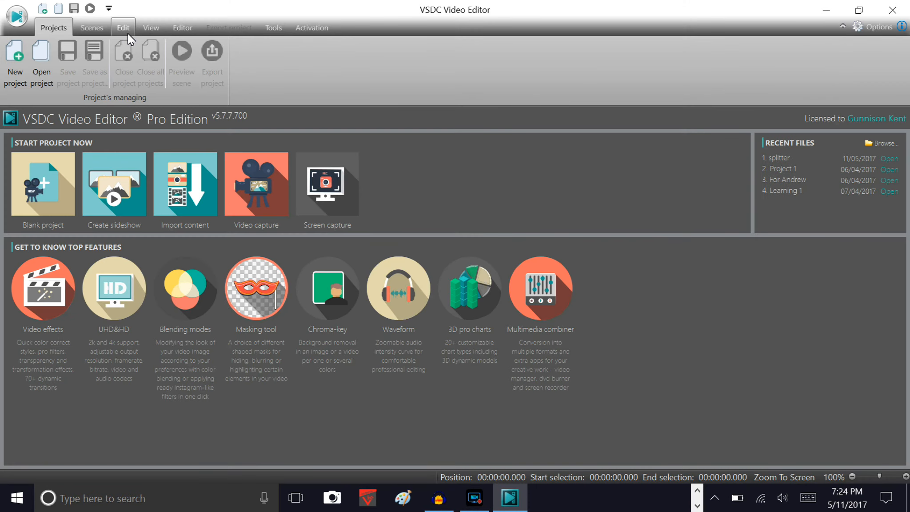
click(44, 182)
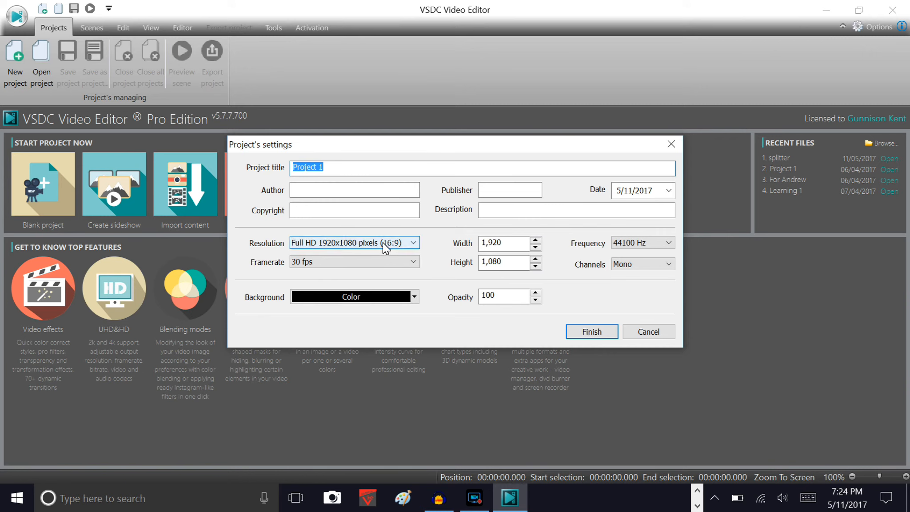
click(415, 243)
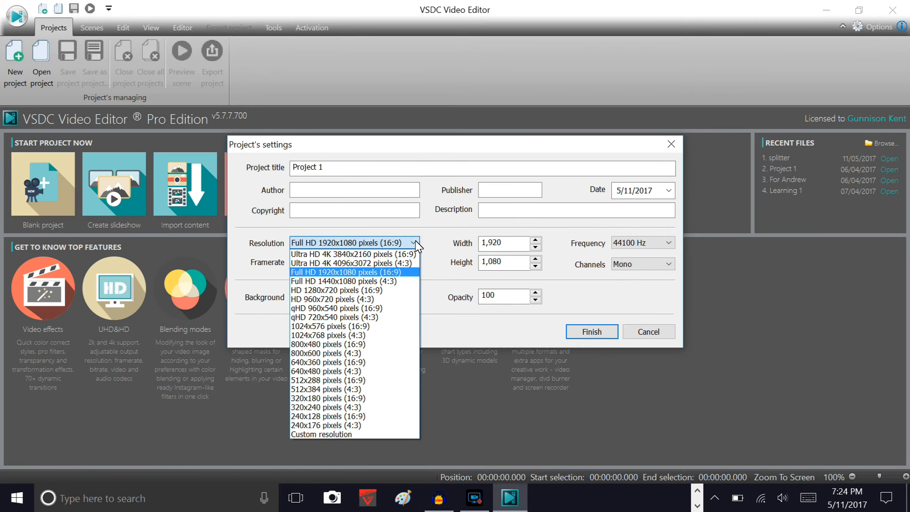
click(378, 269)
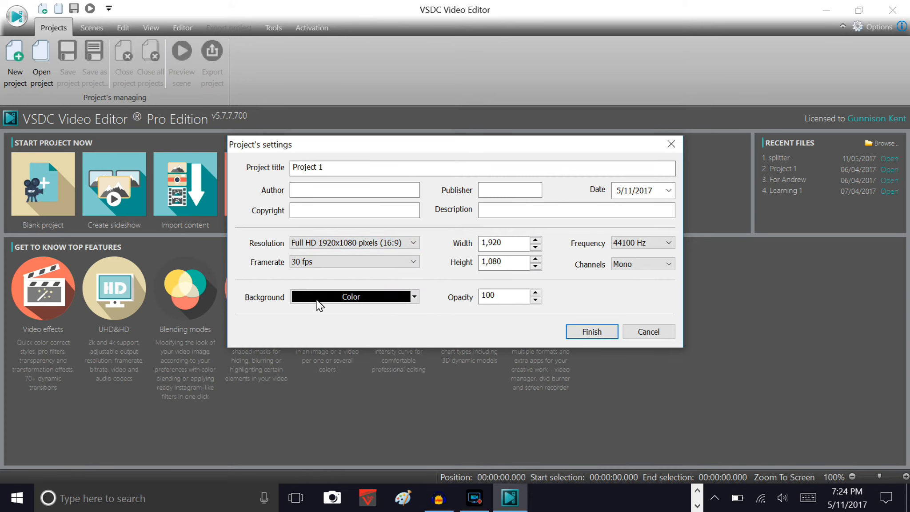
Step: Title the project "together", keep the audio channels at Mono, and create it
click(341, 170)
drag(335, 168, 260, 171)
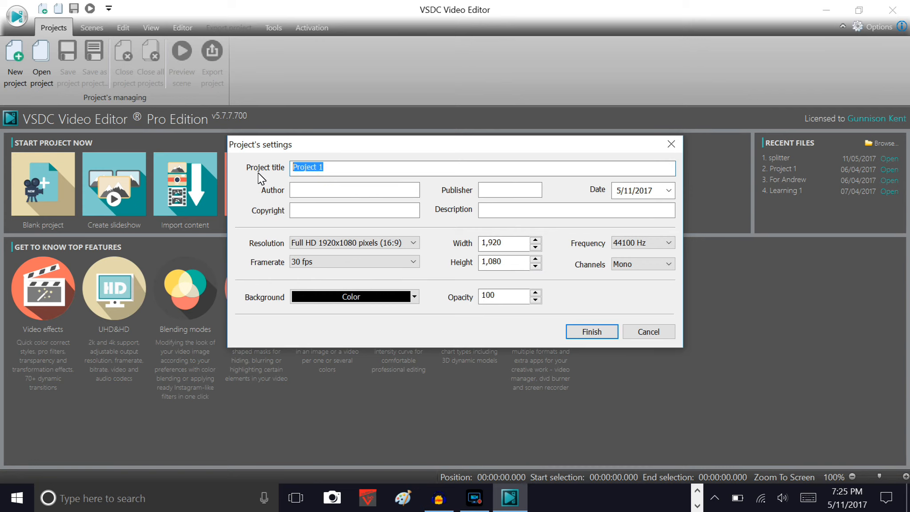
text(together)
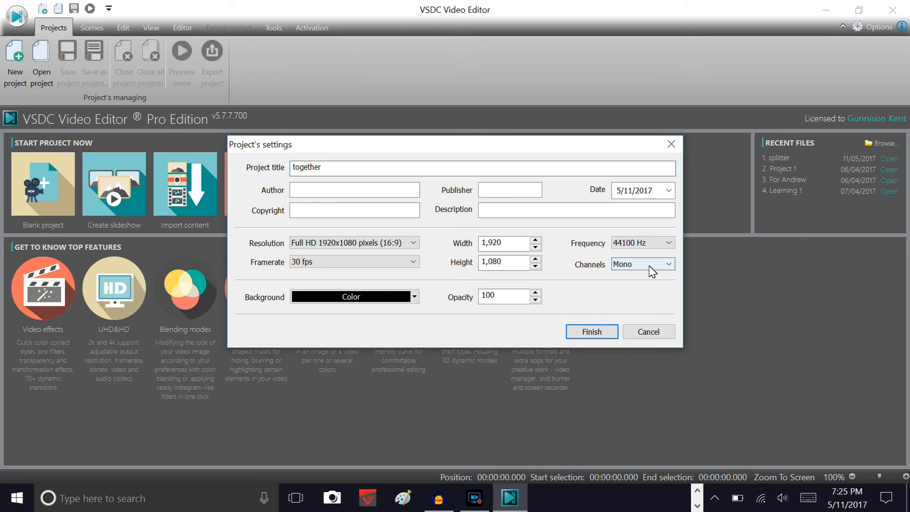
click(666, 266)
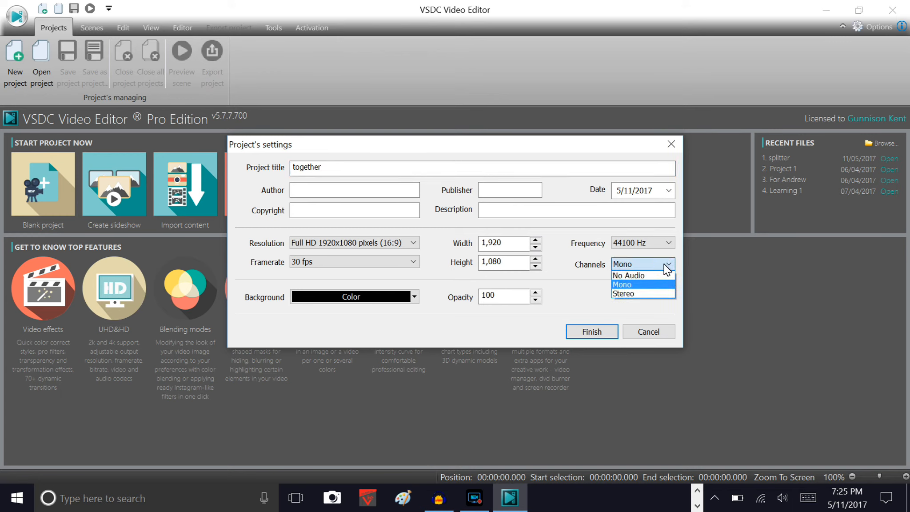
click(668, 266)
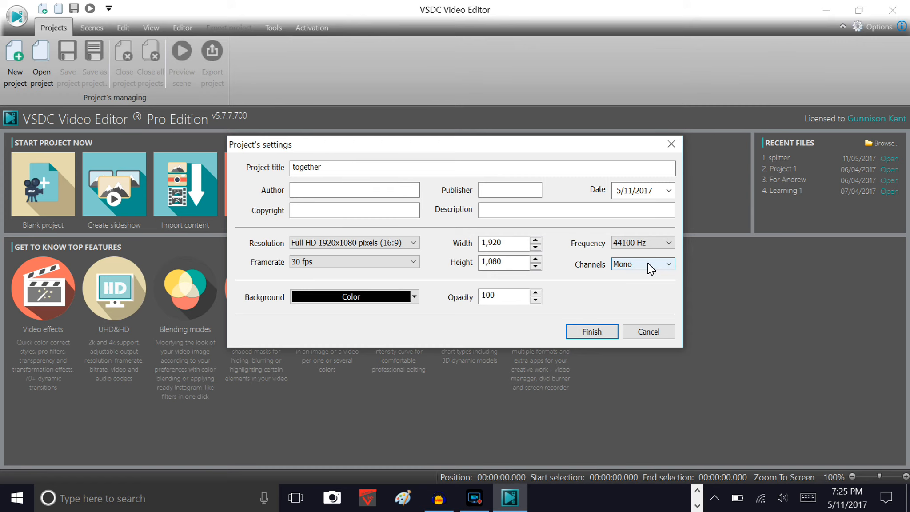
click(604, 330)
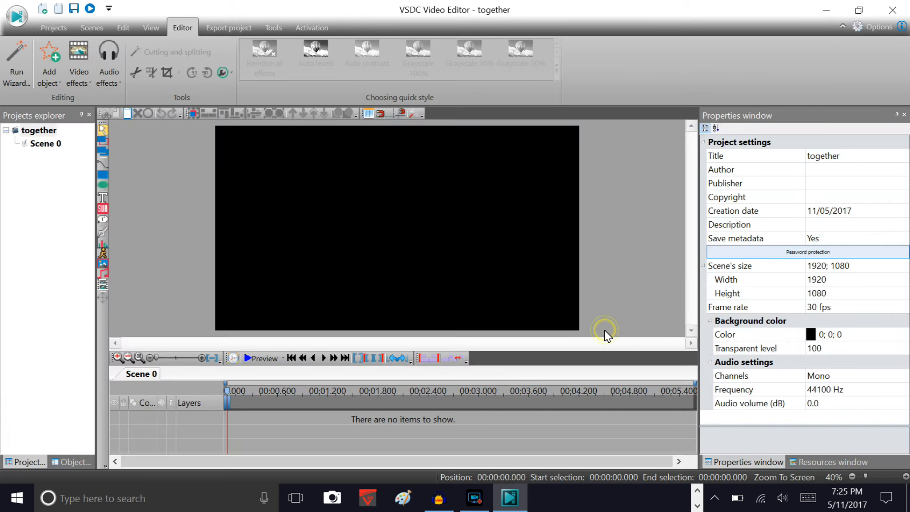
Step: Add the video splitter1.mp4 from the Person Sent To folder on the desktop, placed from the cursor position on an added layer
click(103, 284)
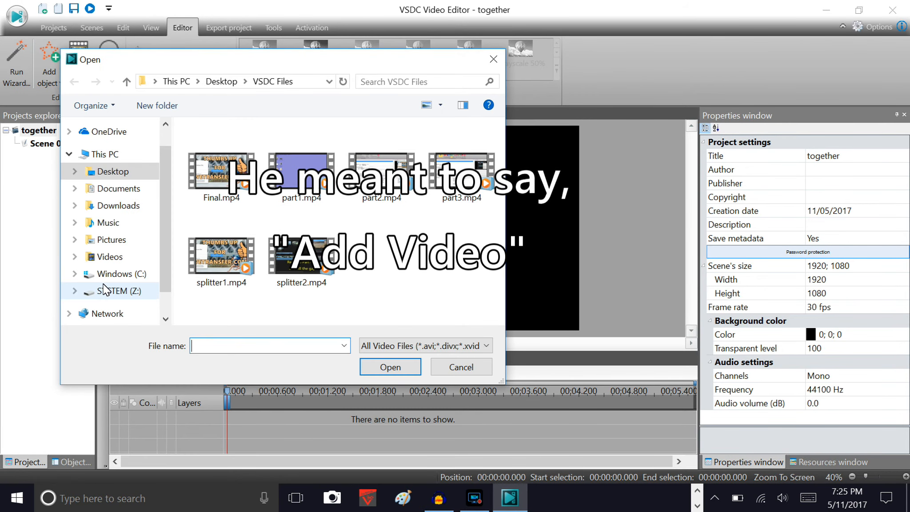
click(127, 82)
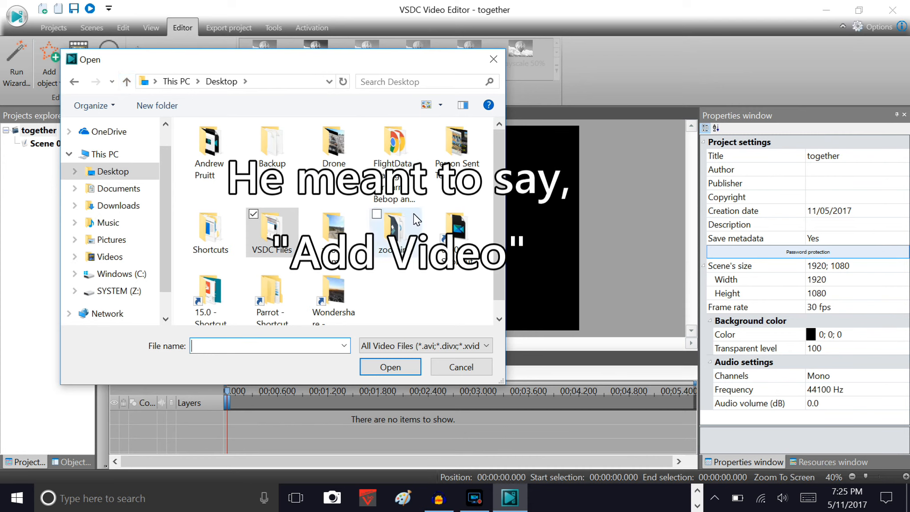
double_click(453, 135)
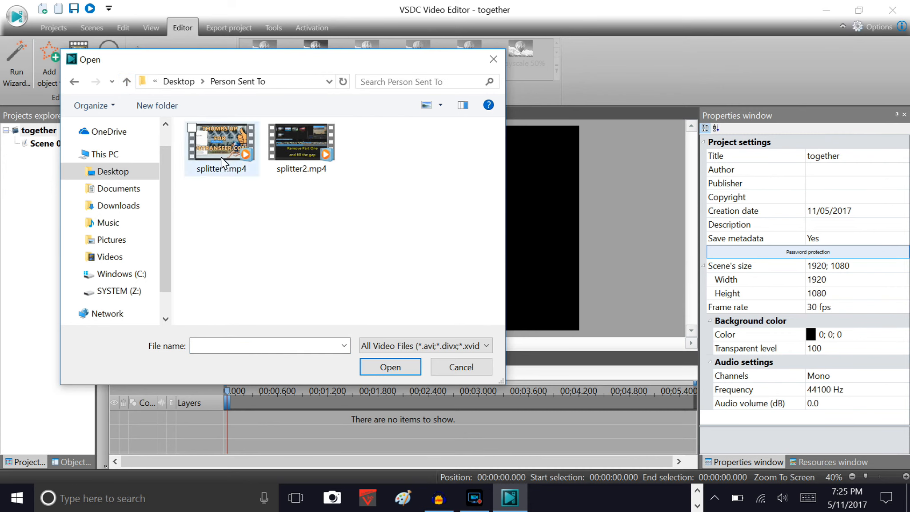
double_click(219, 142)
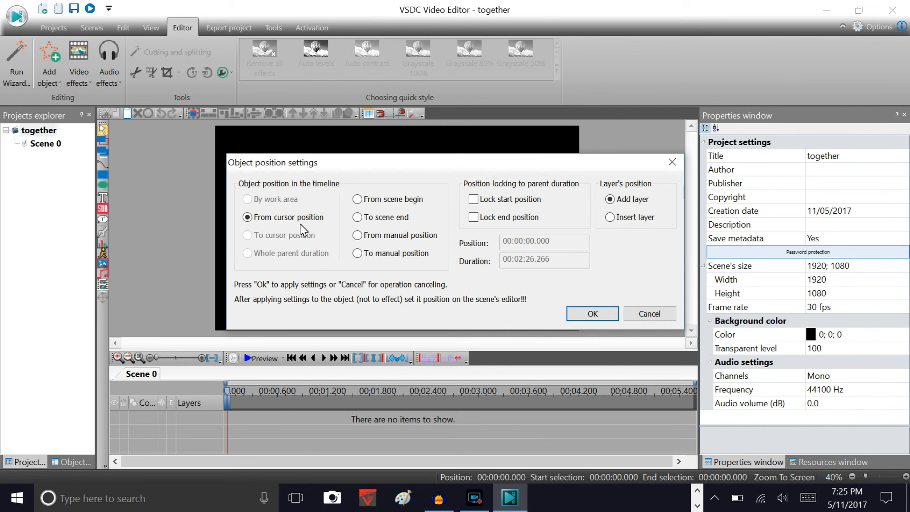
click(594, 314)
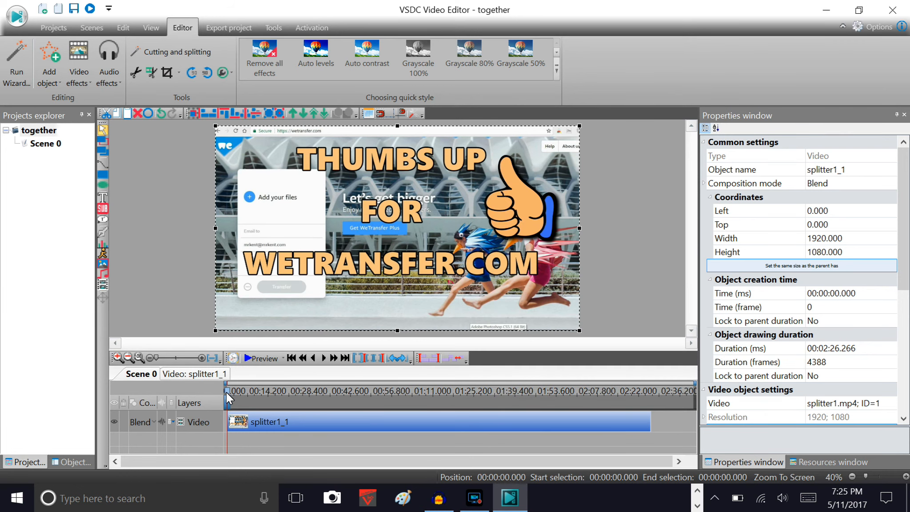
Step: Move the timeline cursor to 00:02:26.166 at the end of the first clip and add splitter2.mp4 from that position on an added layer
drag(228, 391, 649, 388)
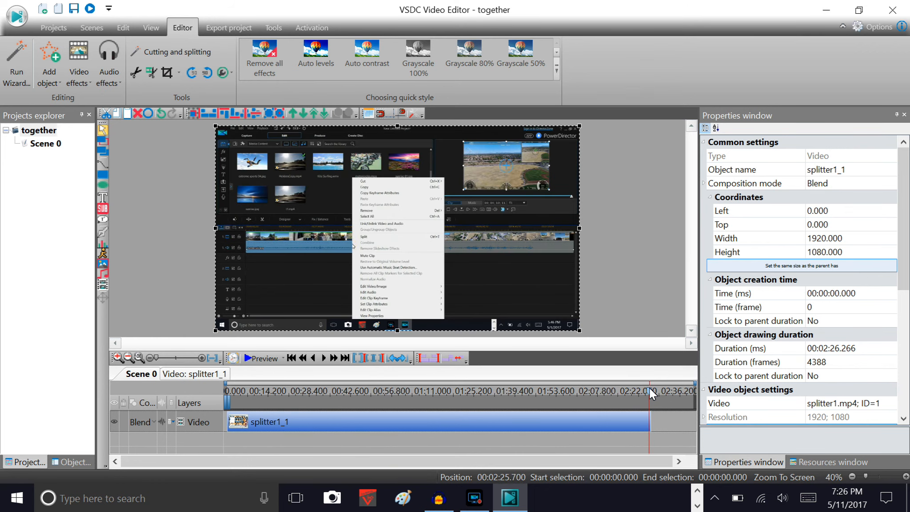
drag(650, 389, 652, 392)
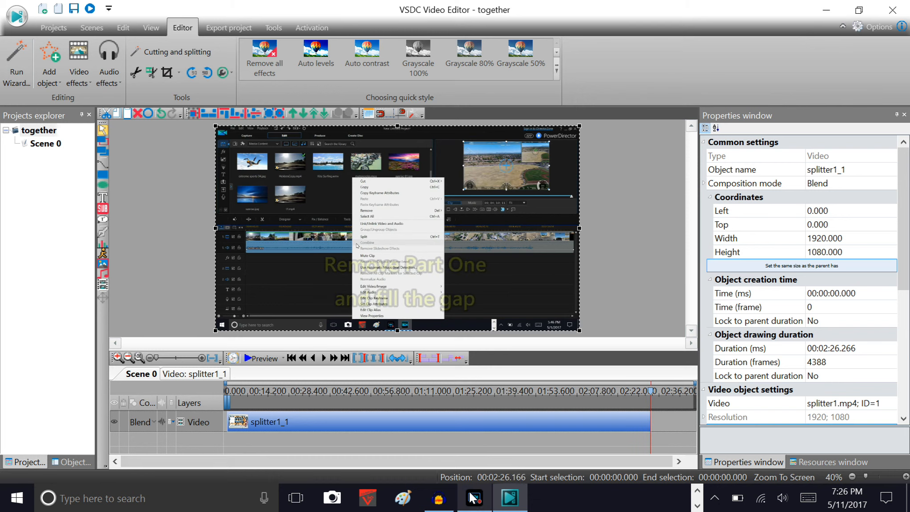
click(103, 284)
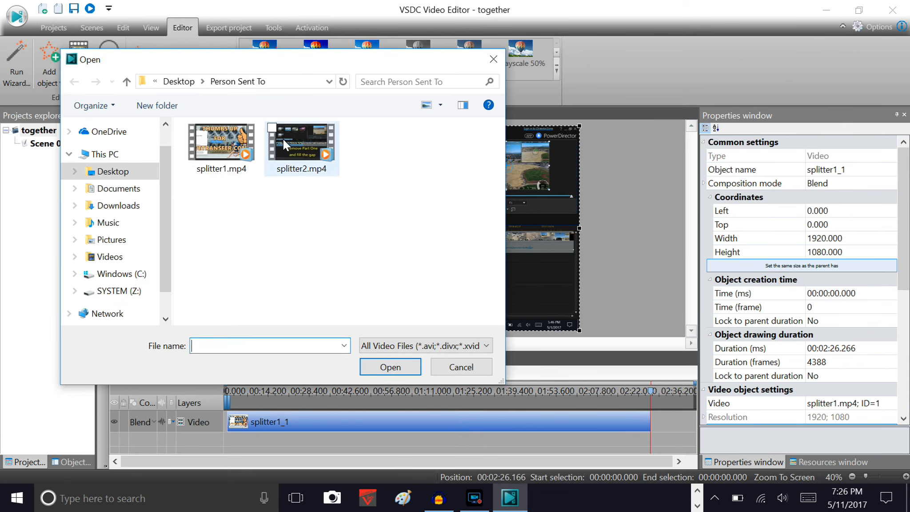
double_click(299, 143)
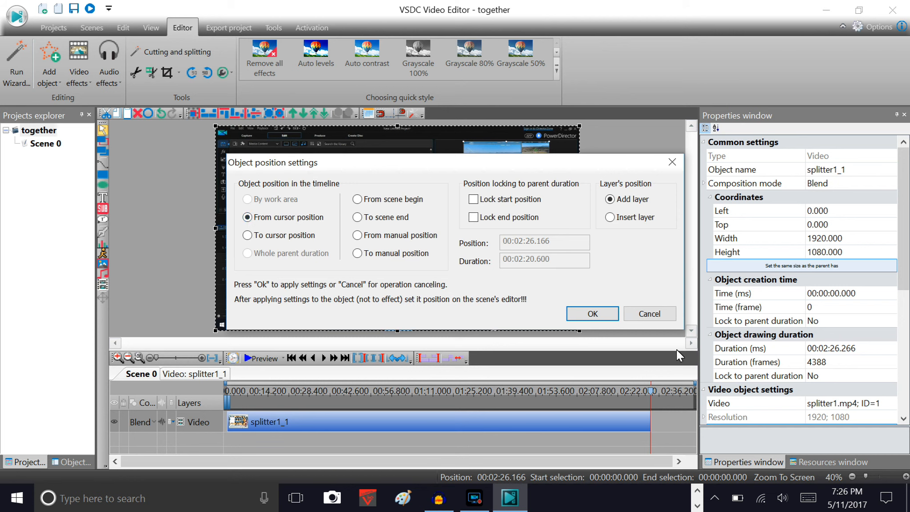
click(592, 313)
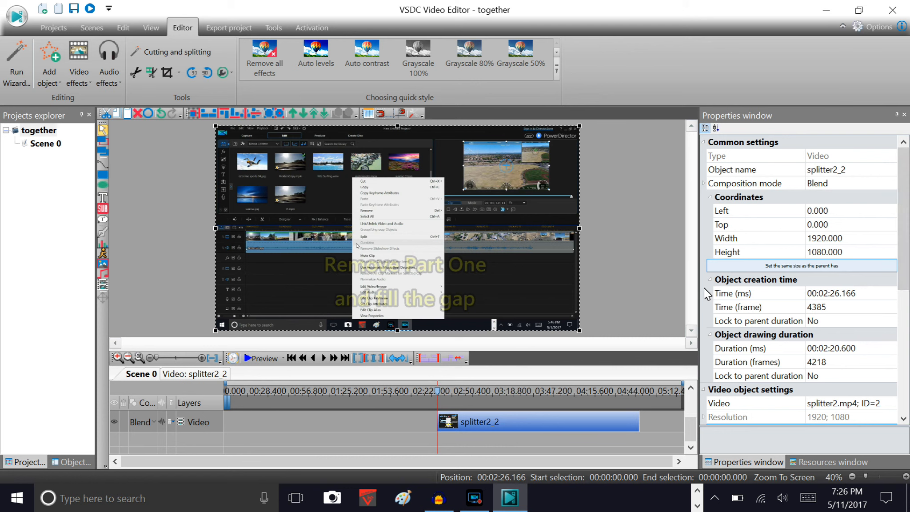
Step: Examine how the splitter1 and splitter2 clips follow each other on their timeline layers
scroll(705, 287, down, 3)
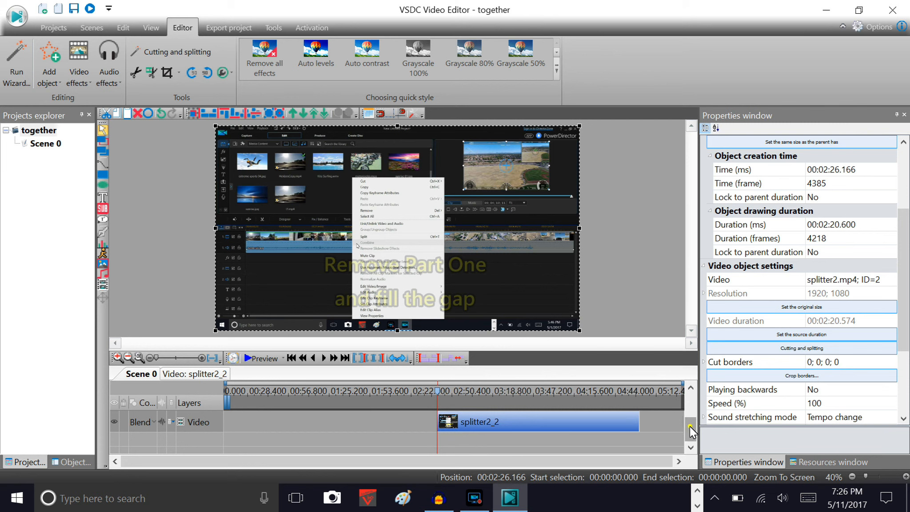
drag(691, 412, 691, 407)
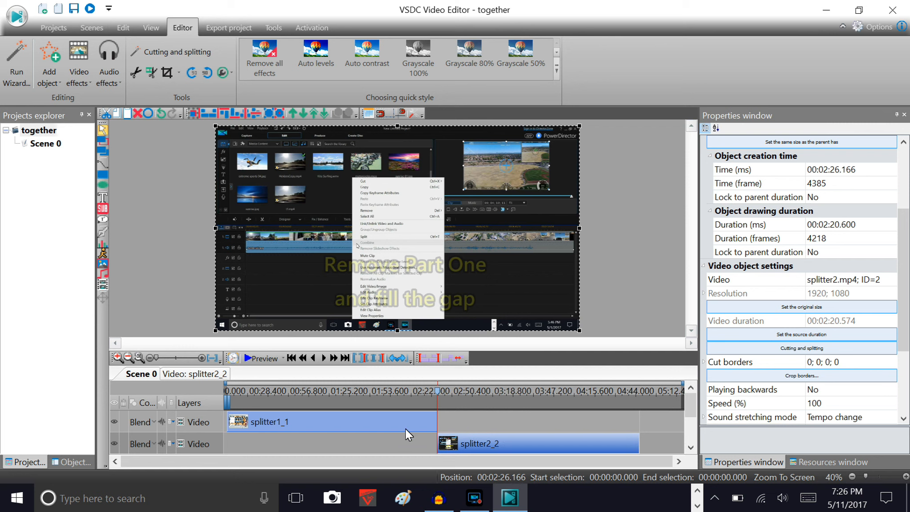
click(383, 420)
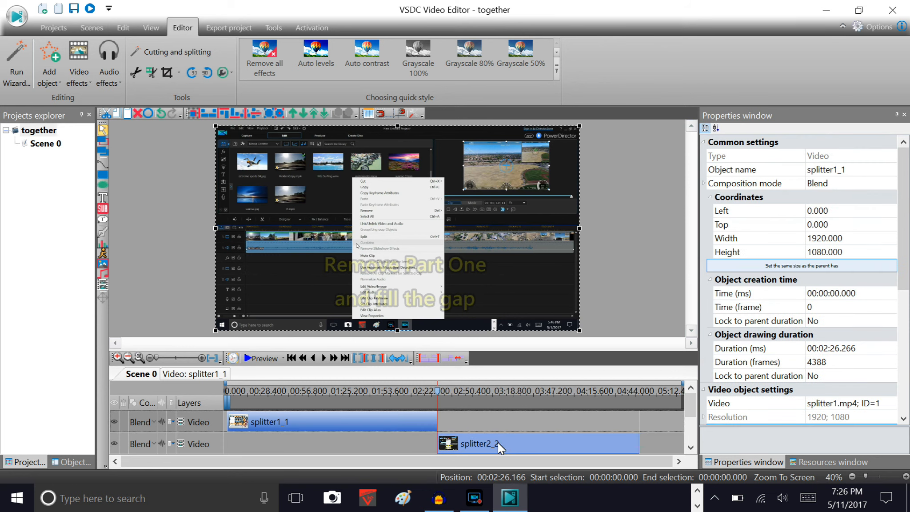
key(Delete)
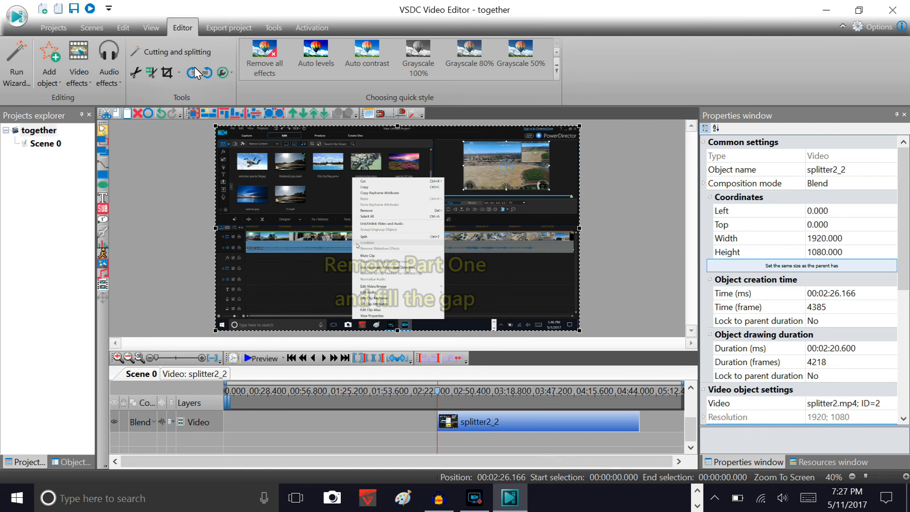
Step: Export the project in MP4 format as together.mp4 in the Person Sent To folder
click(220, 28)
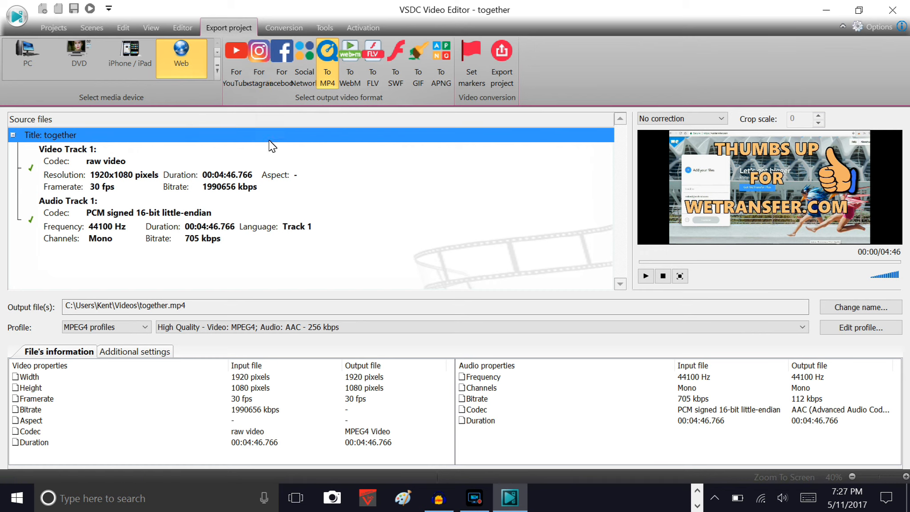
click(847, 308)
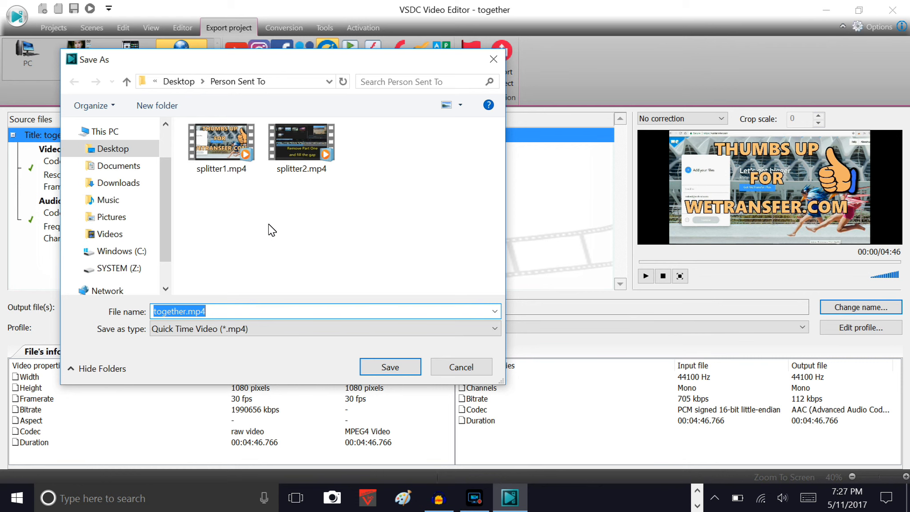
click(403, 366)
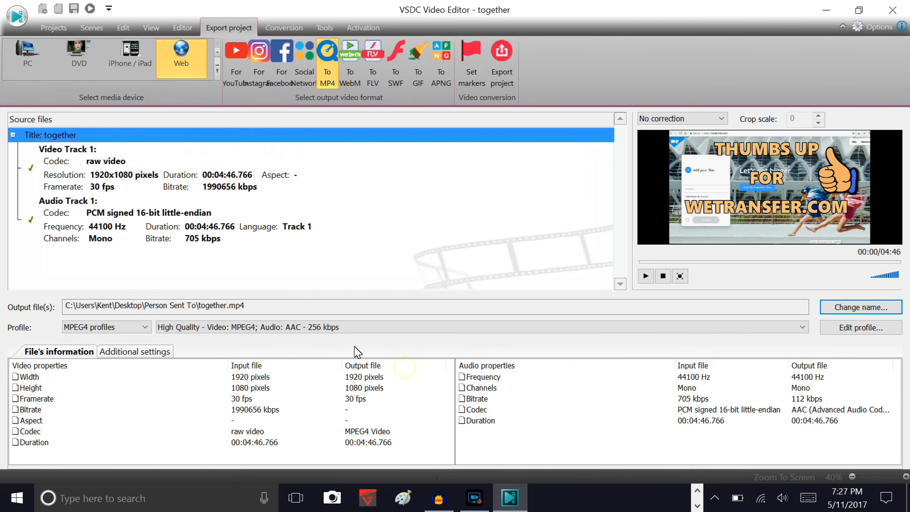
click(502, 65)
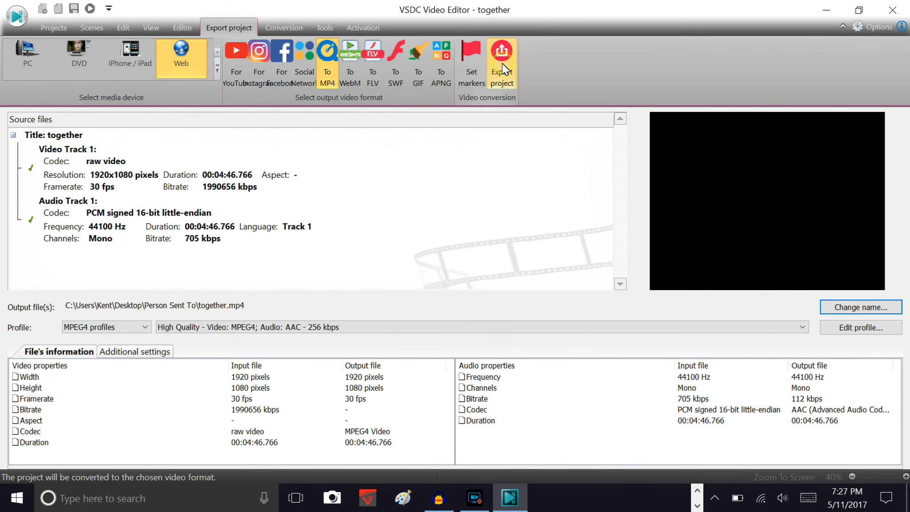